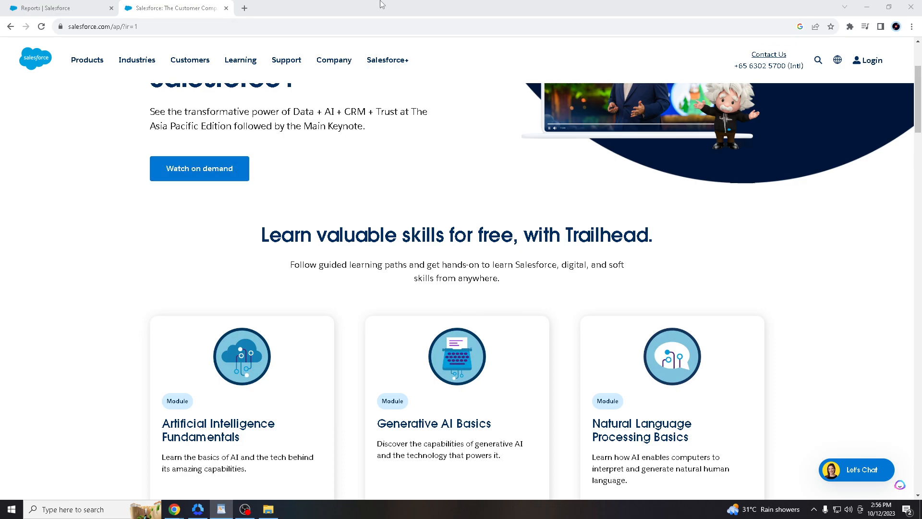
# - Open a private browsing window, then close it again
pyautogui.click(323, 6)
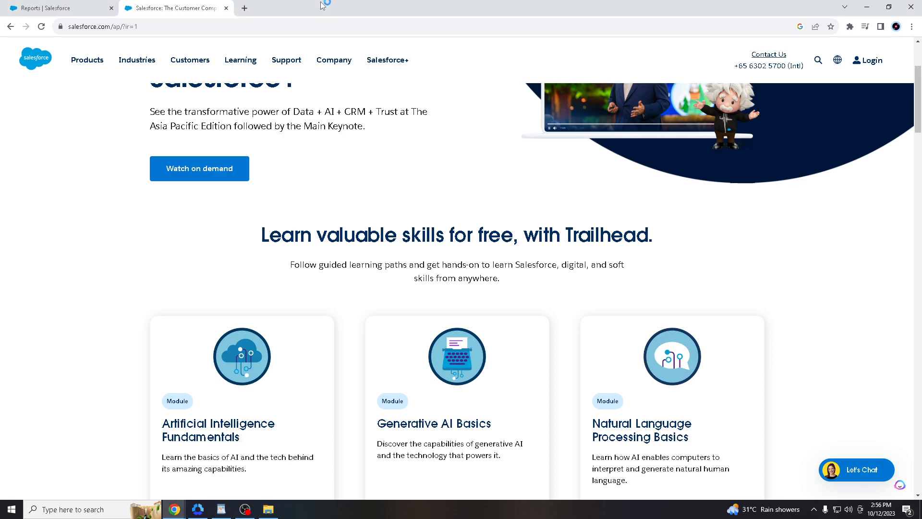
pyautogui.hotkey('ctrl', 'shift', 'n')
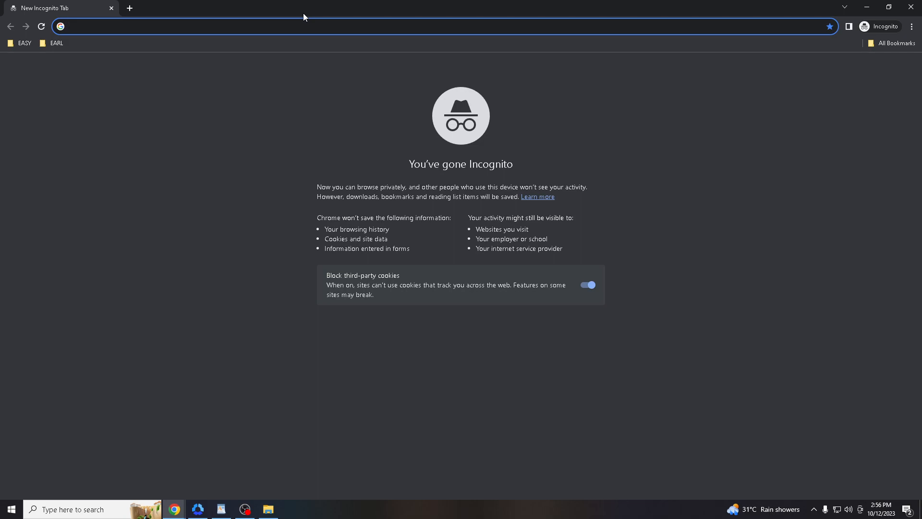
pyautogui.click(911, 7)
pyautogui.scroll(2, 91, 255)
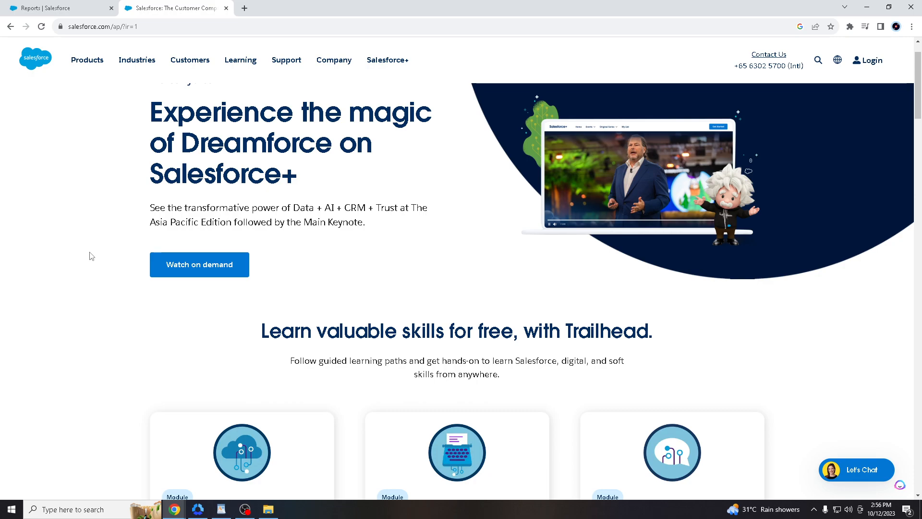
pyautogui.scroll(1, 102, 292)
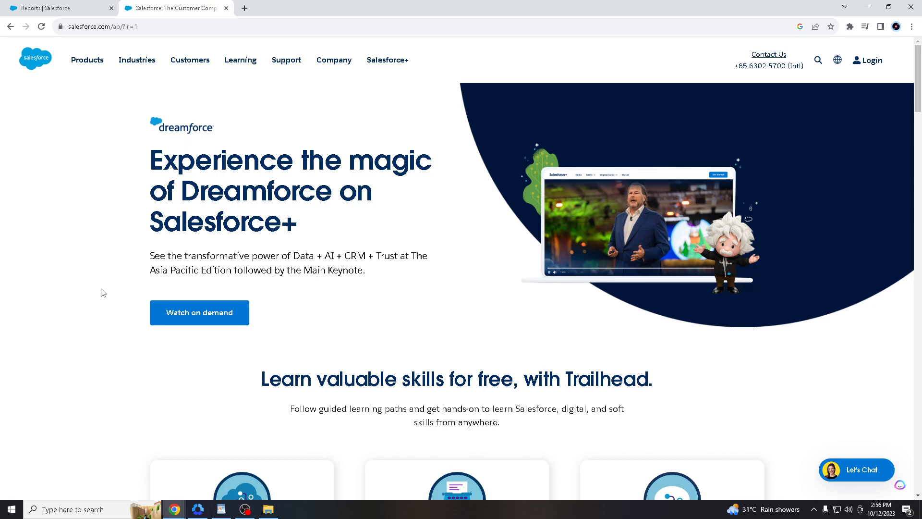
# - Close the Salesforce website tab and reach Reports by searching 'Report' in the App Launcher
pyautogui.click(66, 7)
pyautogui.click(227, 8)
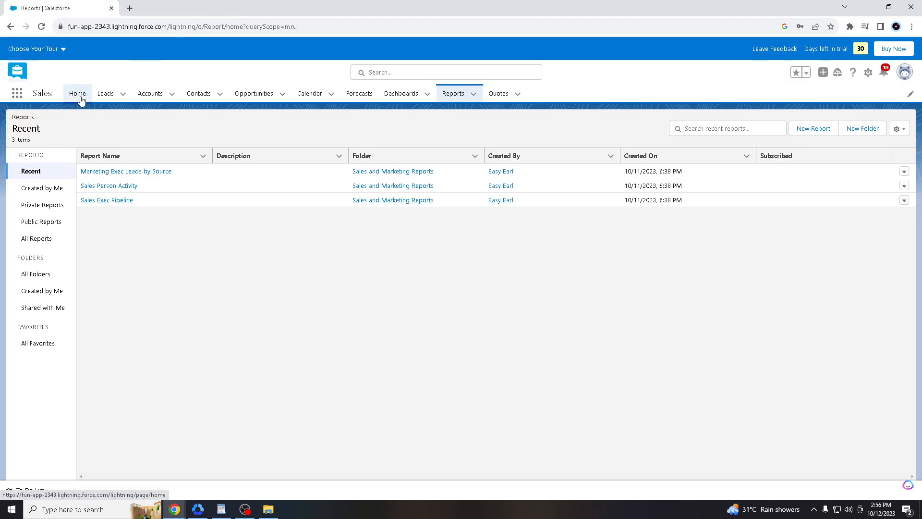
pyautogui.click(80, 98)
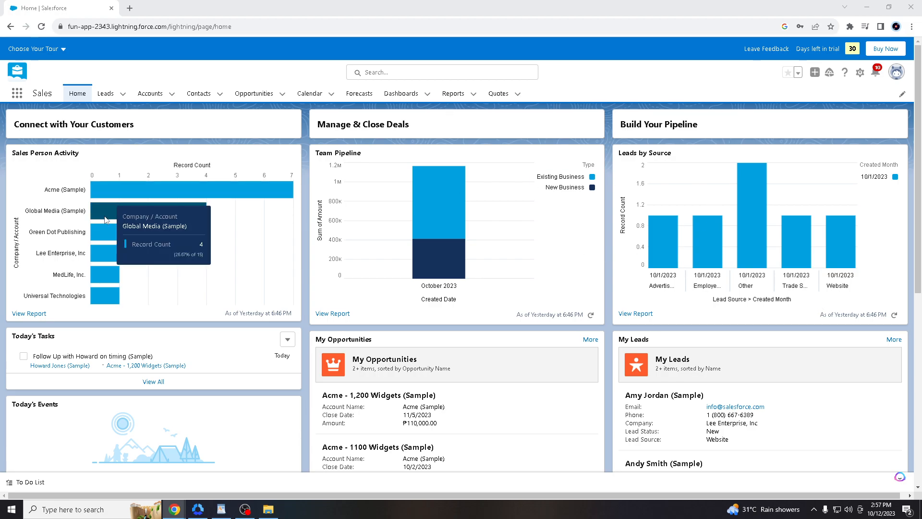
pyautogui.click(18, 97)
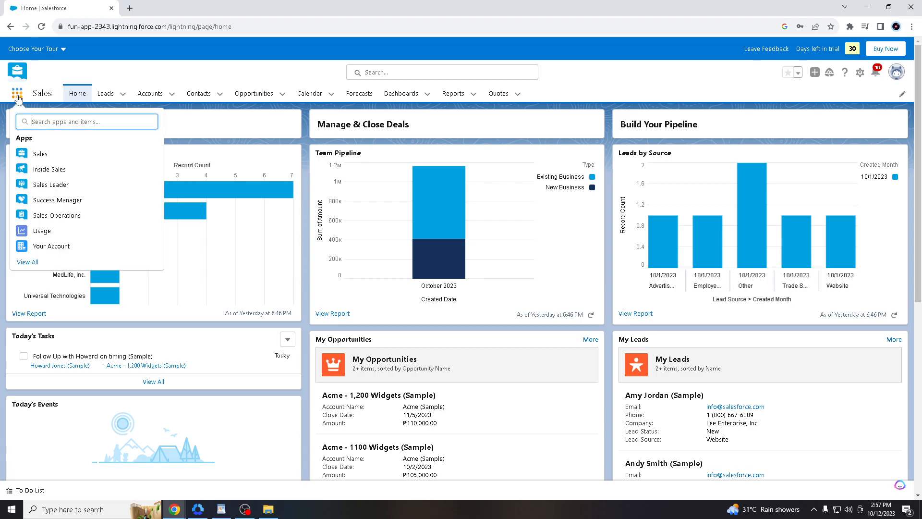
pyautogui.write('Report')
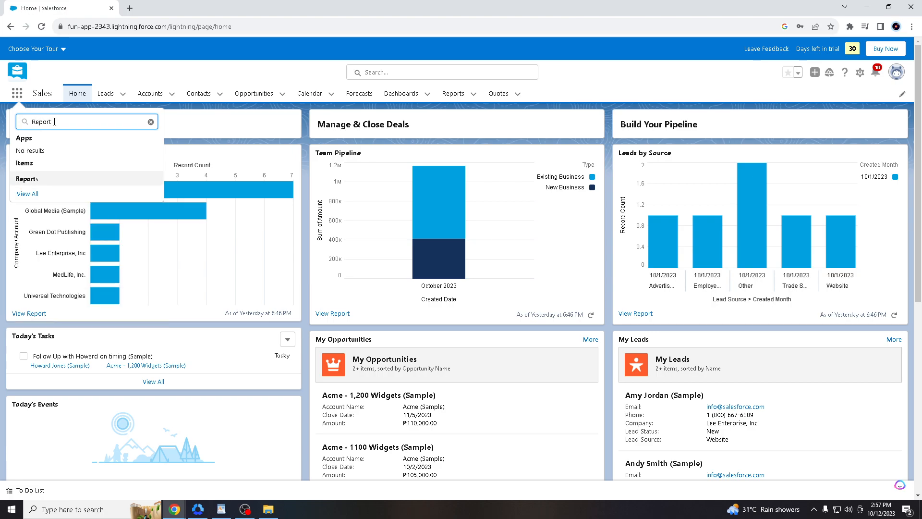
pyautogui.press('Return')
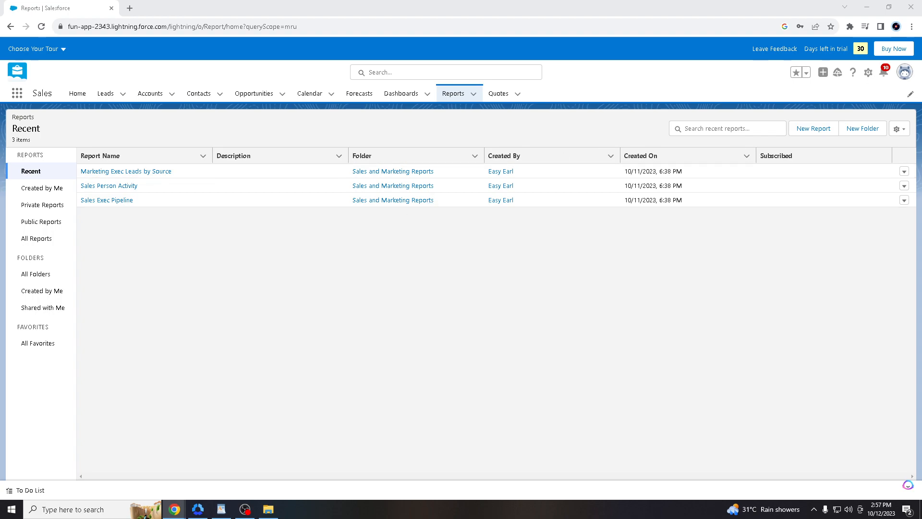
# - Start a new report using the Opportunities report type from the Opportunities category
pyautogui.click(817, 130)
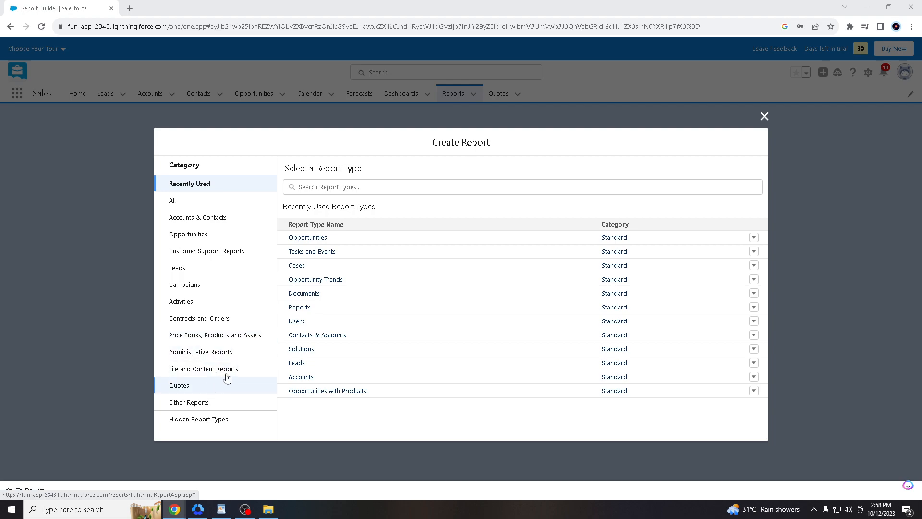
pyautogui.click(219, 238)
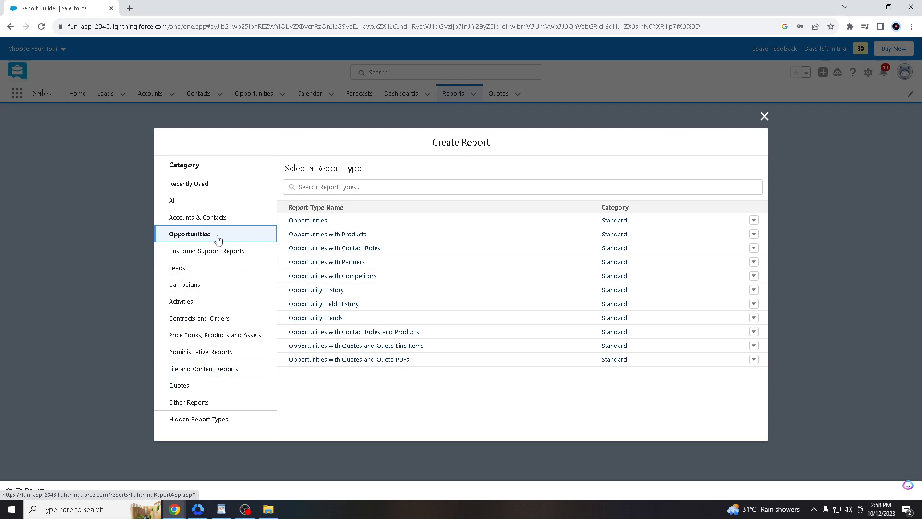
pyautogui.click(338, 224)
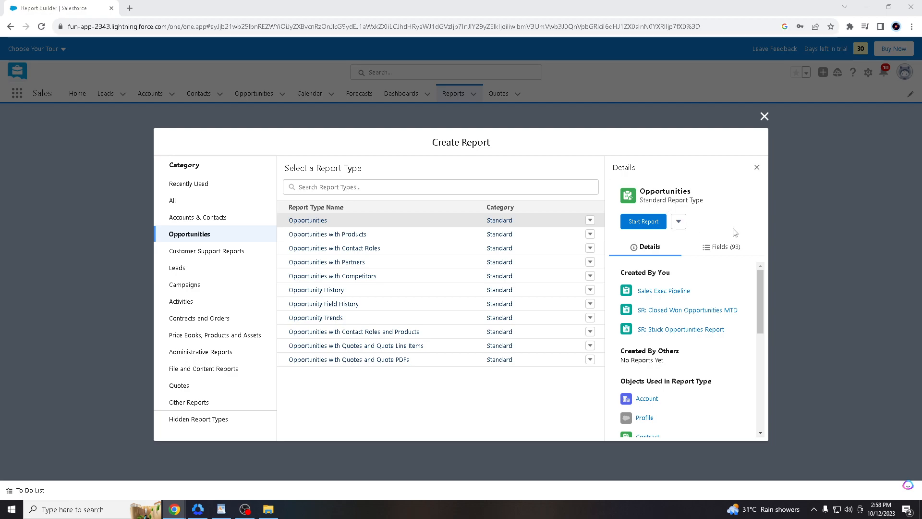
pyautogui.scroll(-3, 709, 315)
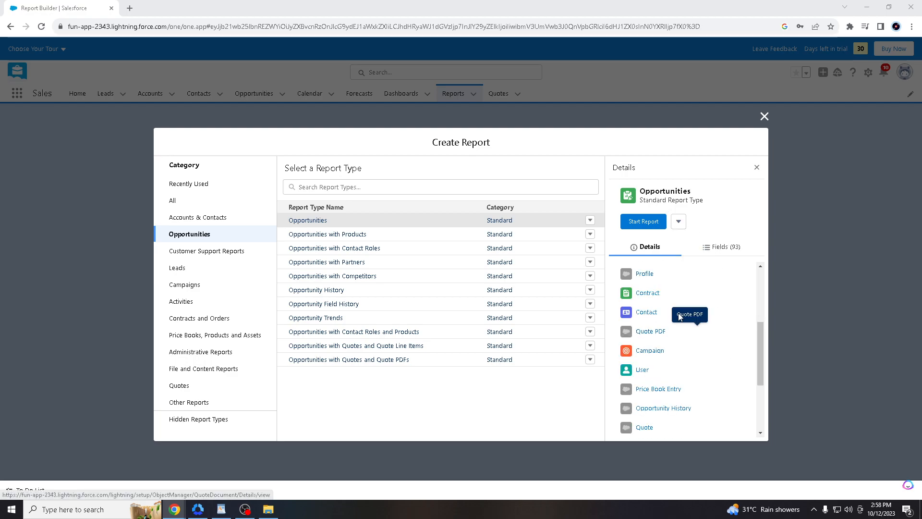
pyautogui.scroll(1, 687, 317)
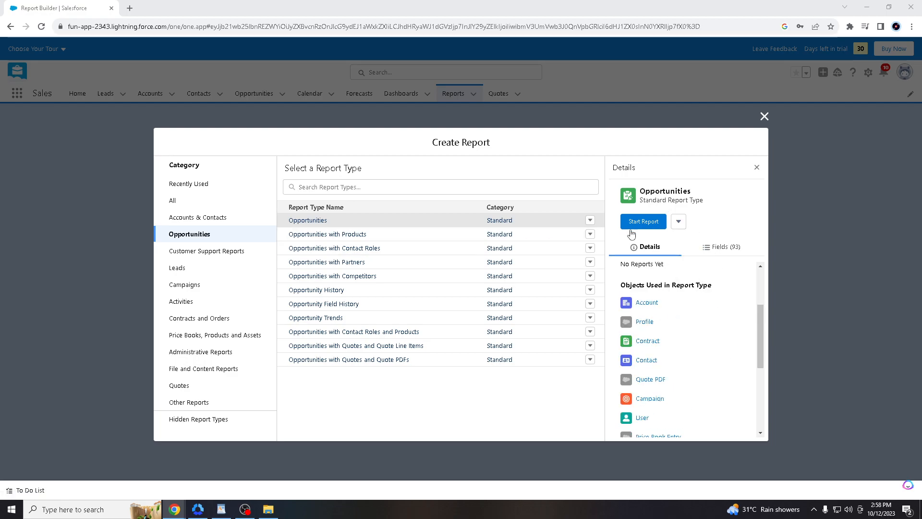
pyautogui.click(643, 223)
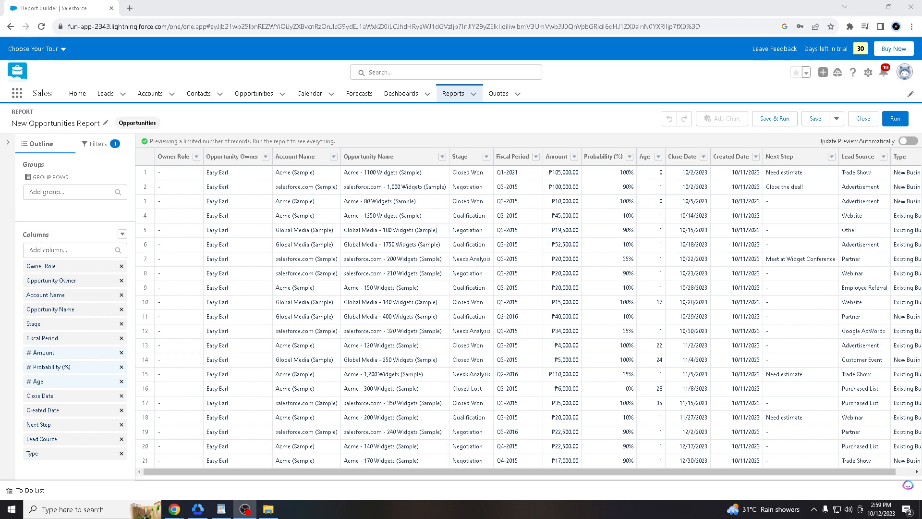
# - Turn on Update Preview Automatically for the New Opportunities Report
pyautogui.hotkey('alt', 'Tab')
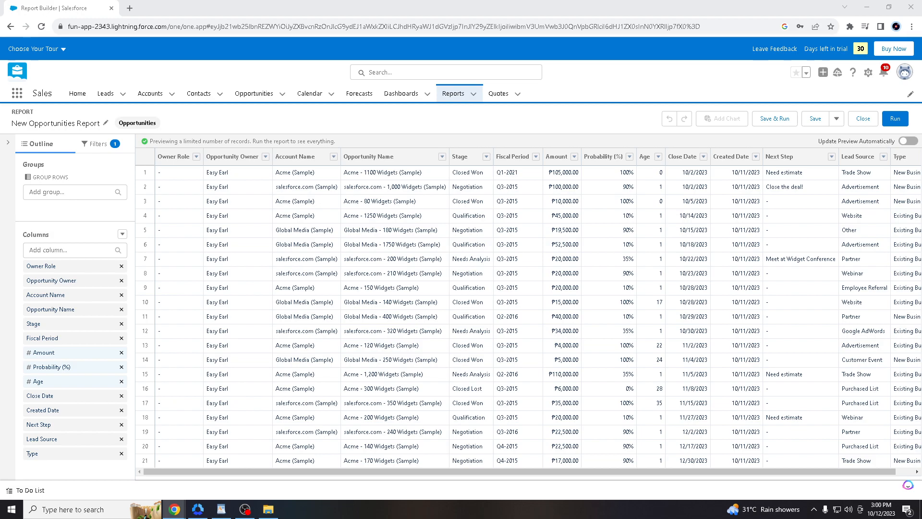
pyautogui.click(914, 145)
# - Change the Close Date filter's range to All Time and apply it
pyautogui.click(117, 150)
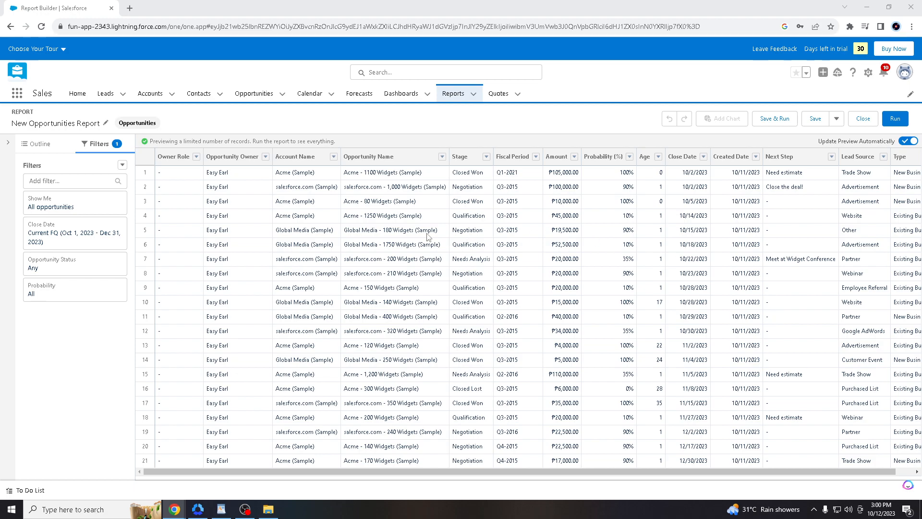
pyautogui.click(74, 236)
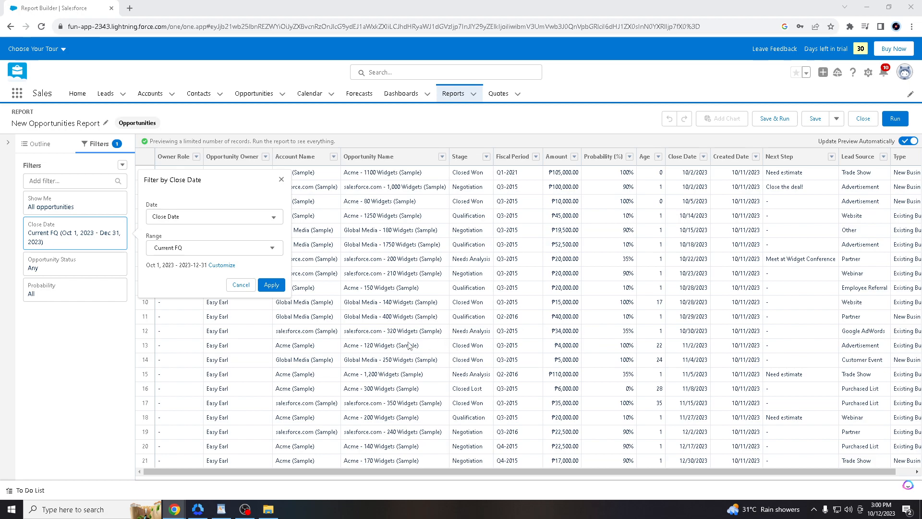
pyautogui.click(177, 248)
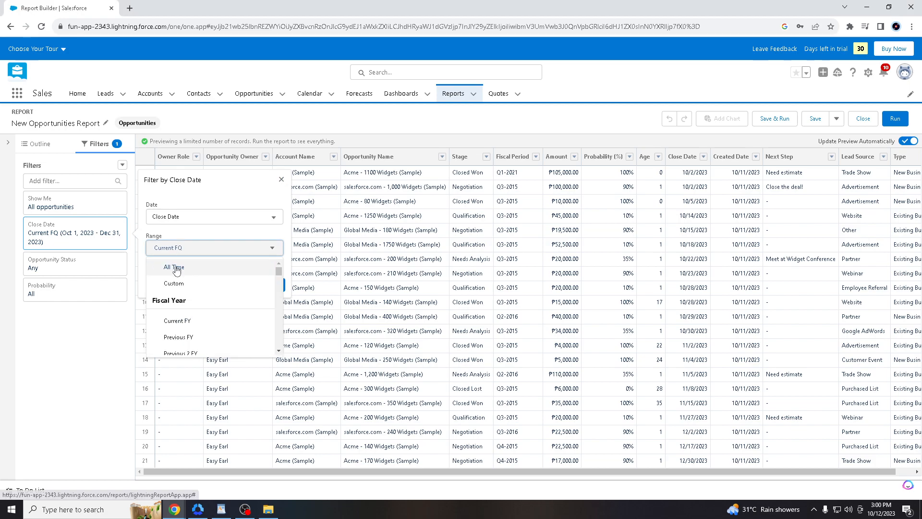
pyautogui.click(175, 266)
pyautogui.click(271, 285)
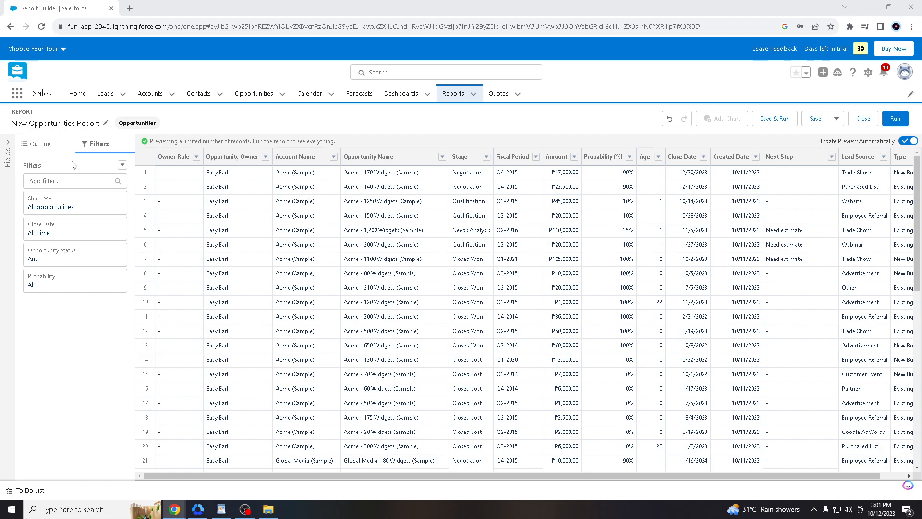
# - Remove the Owner Role column from the Outline, leaving 13 columns
pyautogui.click(41, 149)
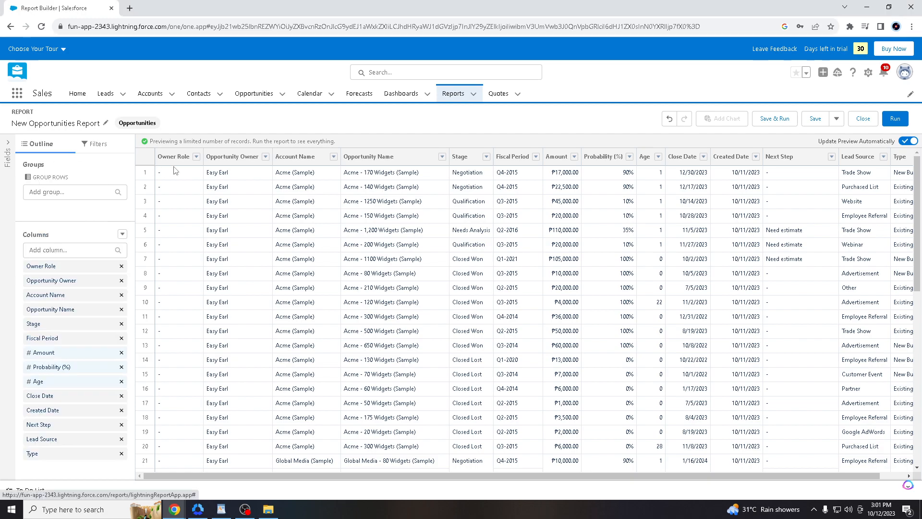
pyautogui.click(196, 157)
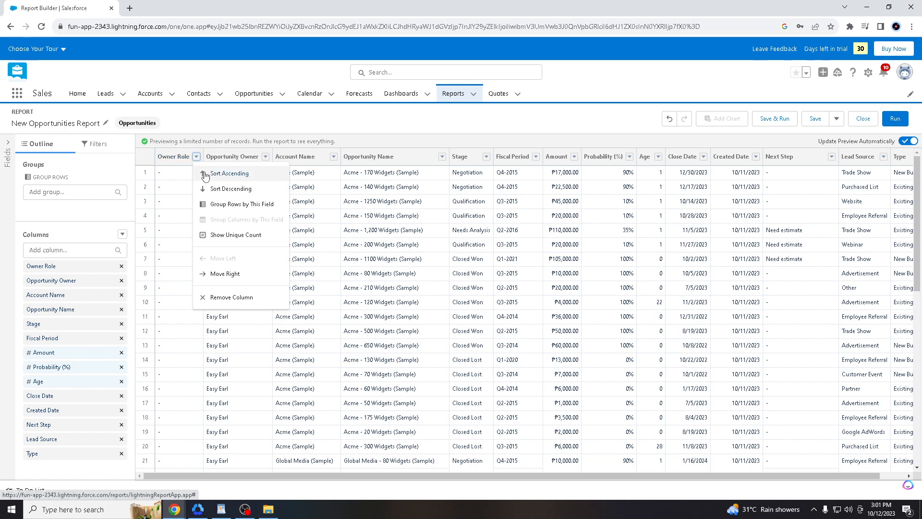
pyautogui.click(239, 303)
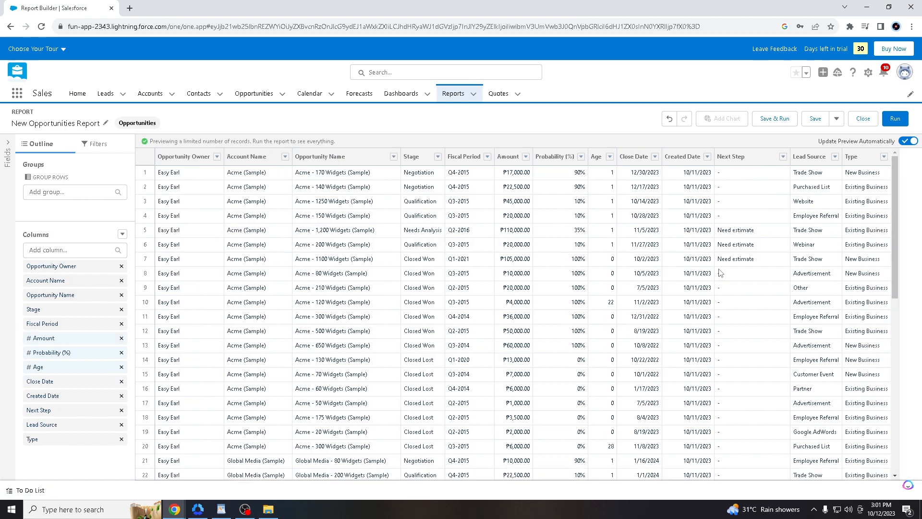
pyautogui.scroll(-6, 720, 274)
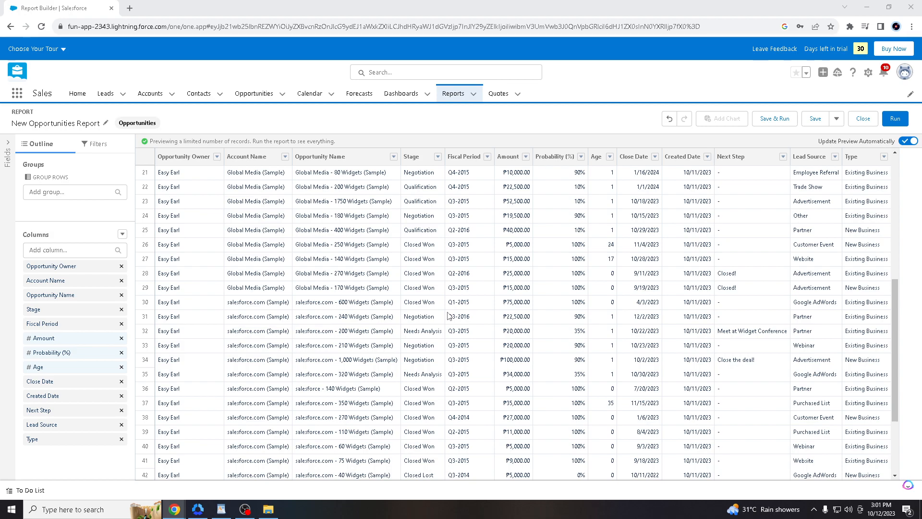
pyautogui.scroll(-1, 447, 315)
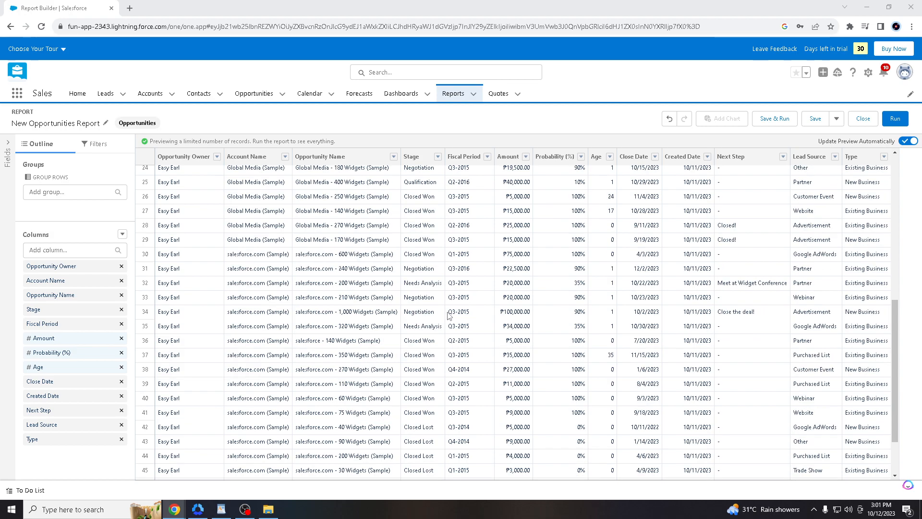
pyautogui.scroll(-1, 448, 315)
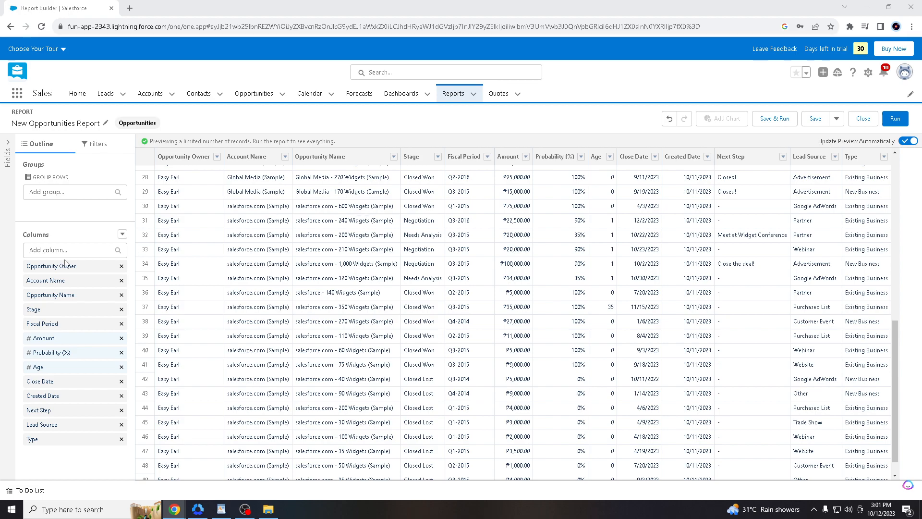
pyautogui.scroll(-1, 379, 273)
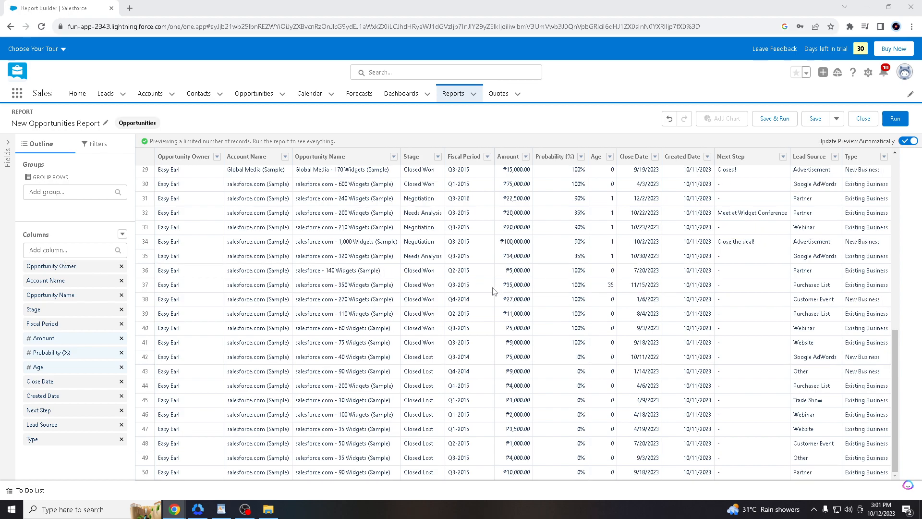
pyautogui.scroll(1, 454, 288)
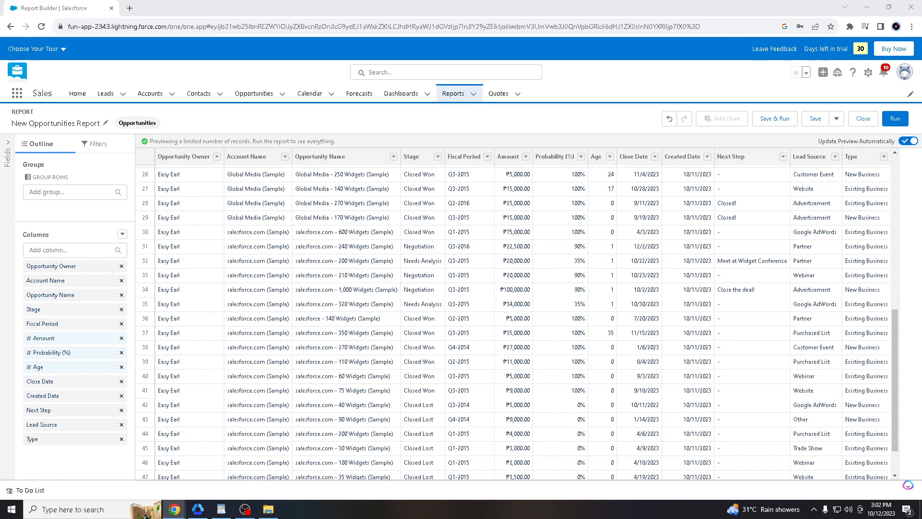
pyautogui.hotkey('alt', 'Tab')
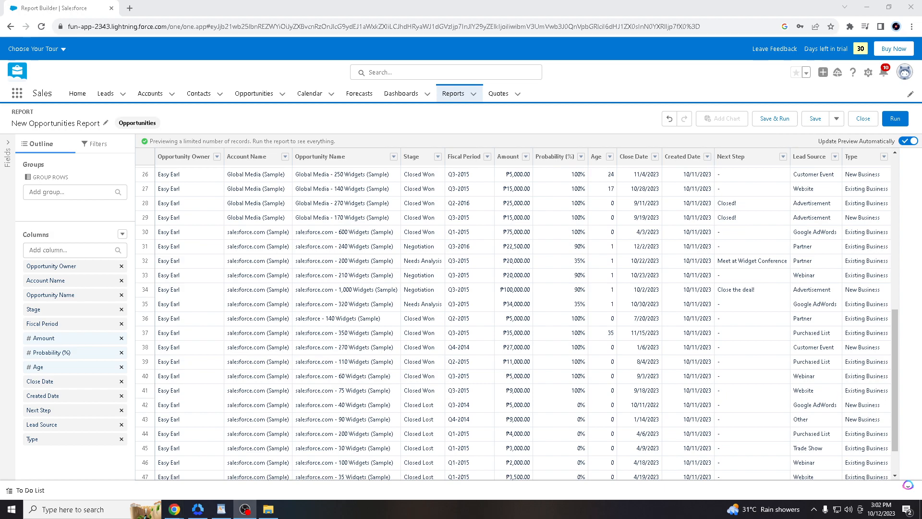
pyautogui.hotkey('alt', 'Tab')
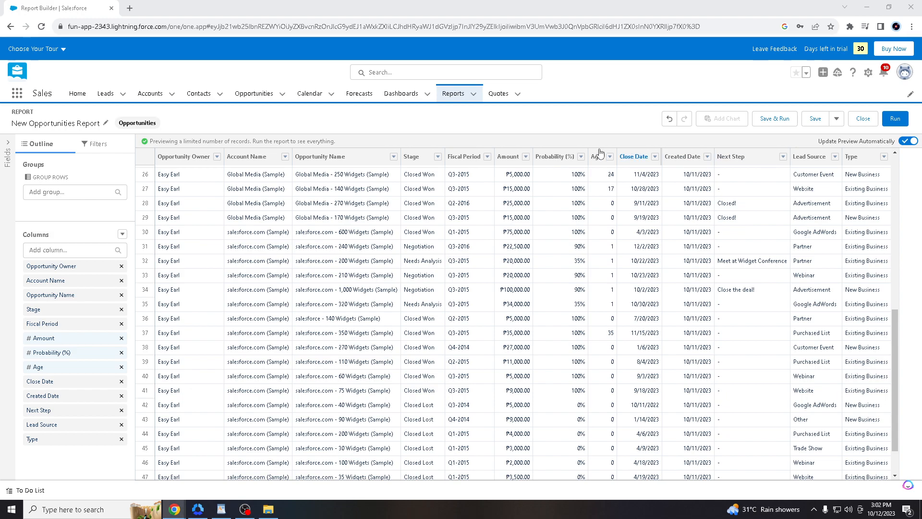
# - Dismiss the Save & Run dialog unsaved and expand the Save dropdown to reveal Properties
pyautogui.click(786, 124)
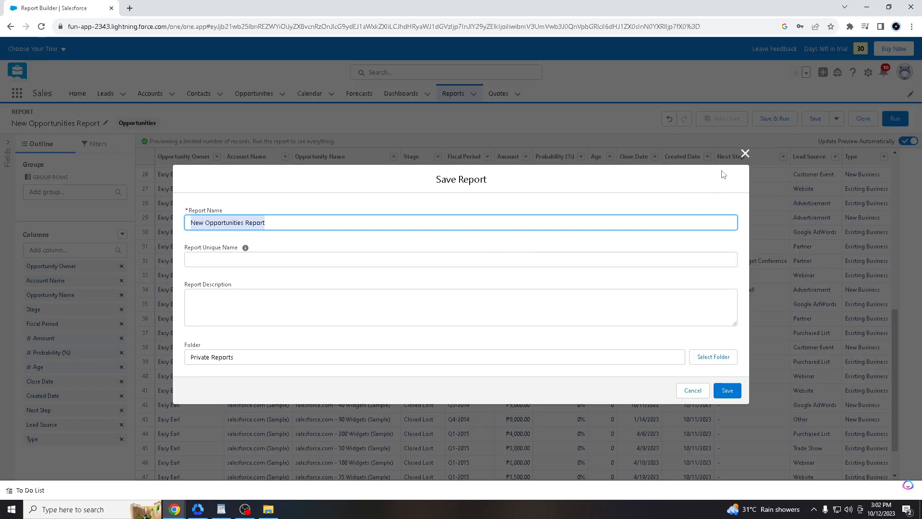
pyautogui.click(745, 153)
pyautogui.click(839, 123)
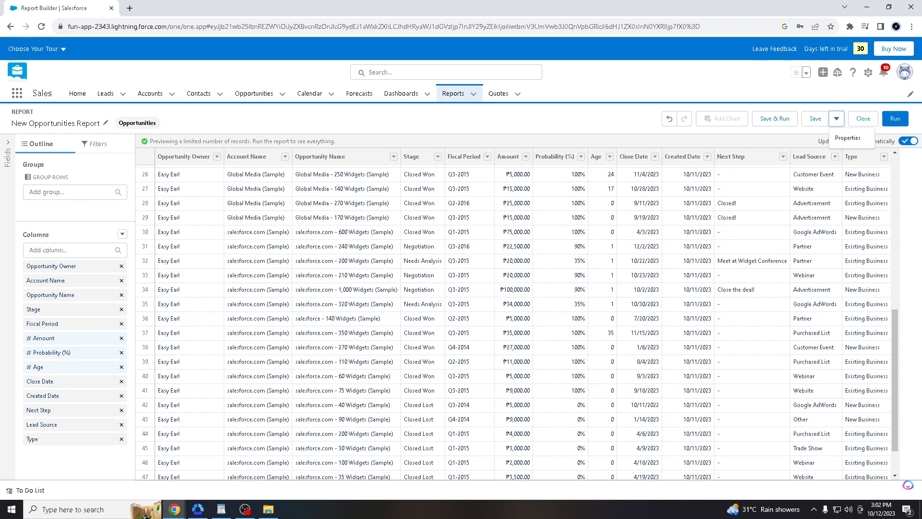
pyautogui.hotkey('alt', 'Tab')
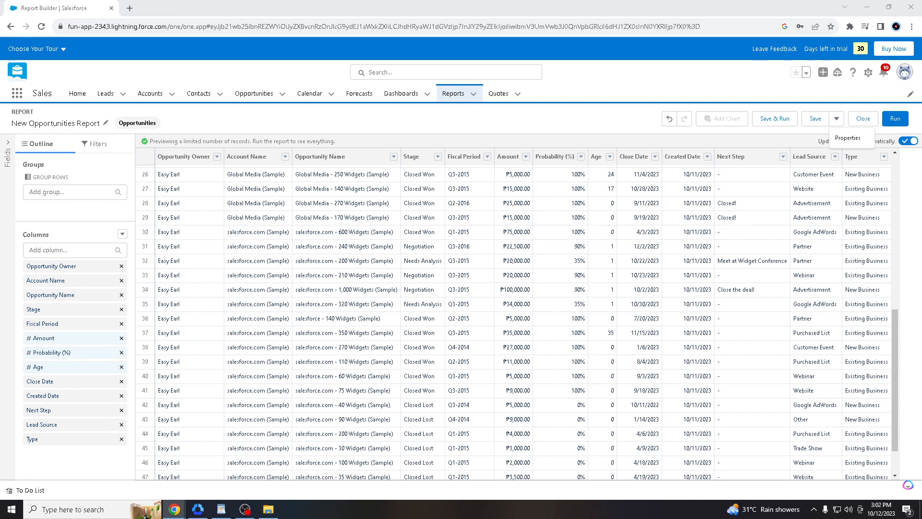
pyautogui.hotkey('alt', 'Tab')
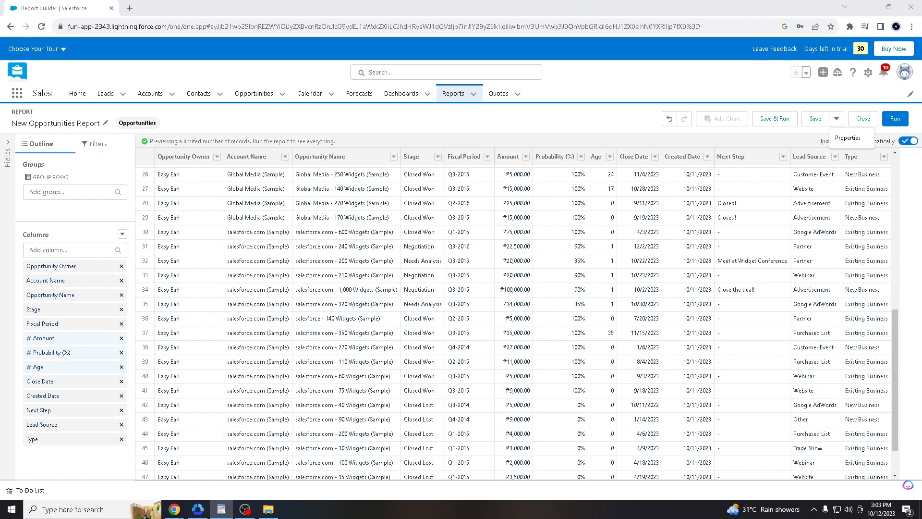
pyautogui.hotkey('alt', 'Tab')
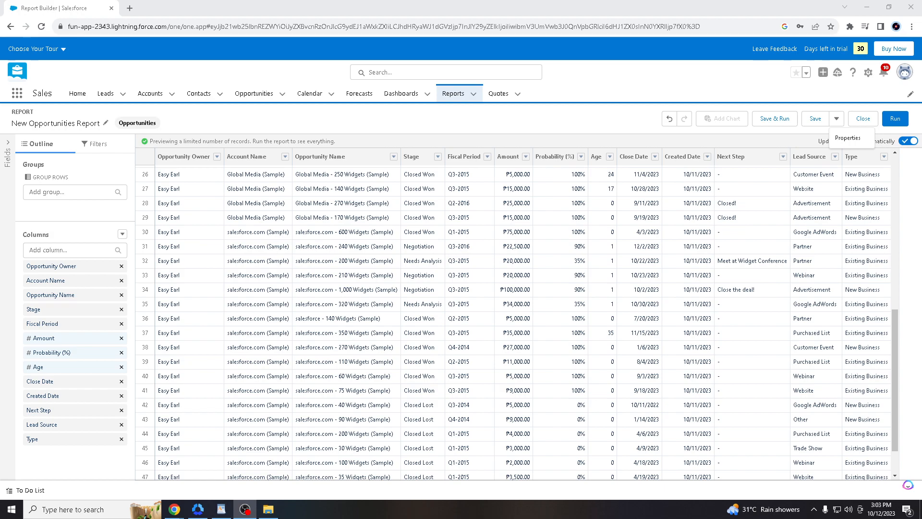
pyautogui.hotkey('alt', 'Tab')
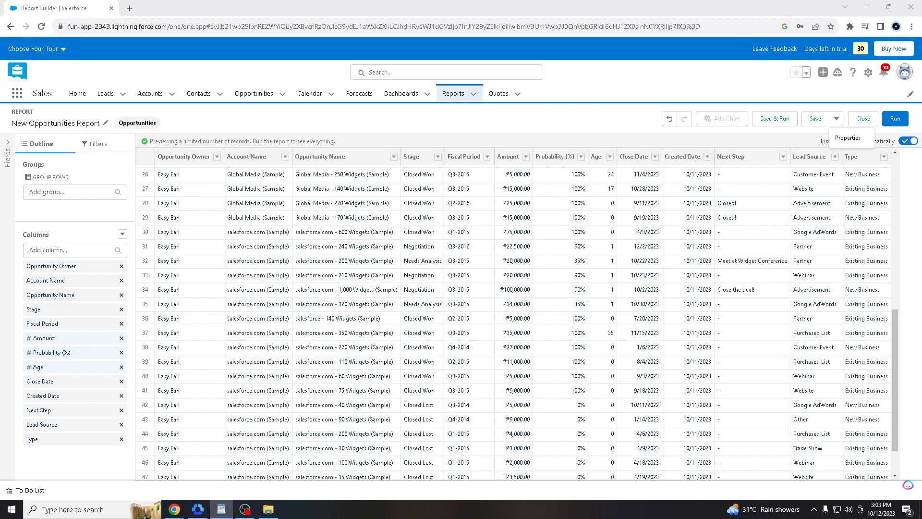
pyautogui.hotkey('alt', 'Tab')
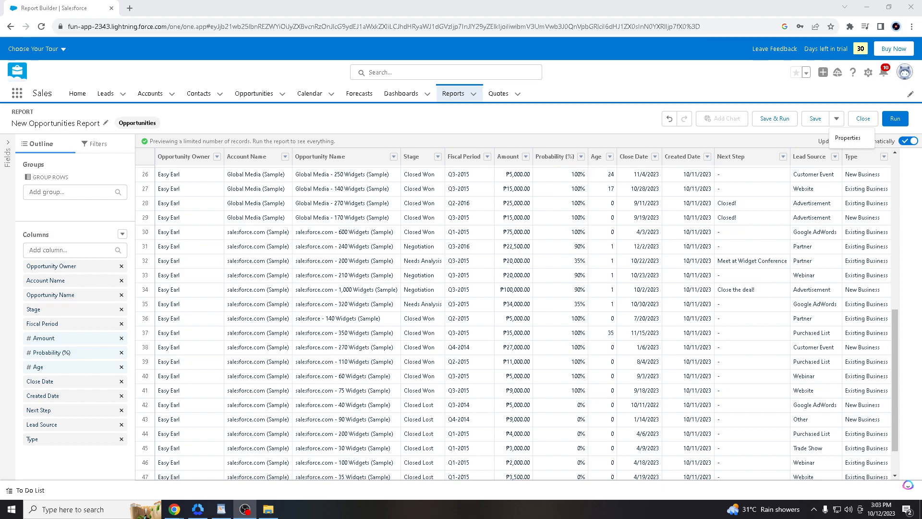